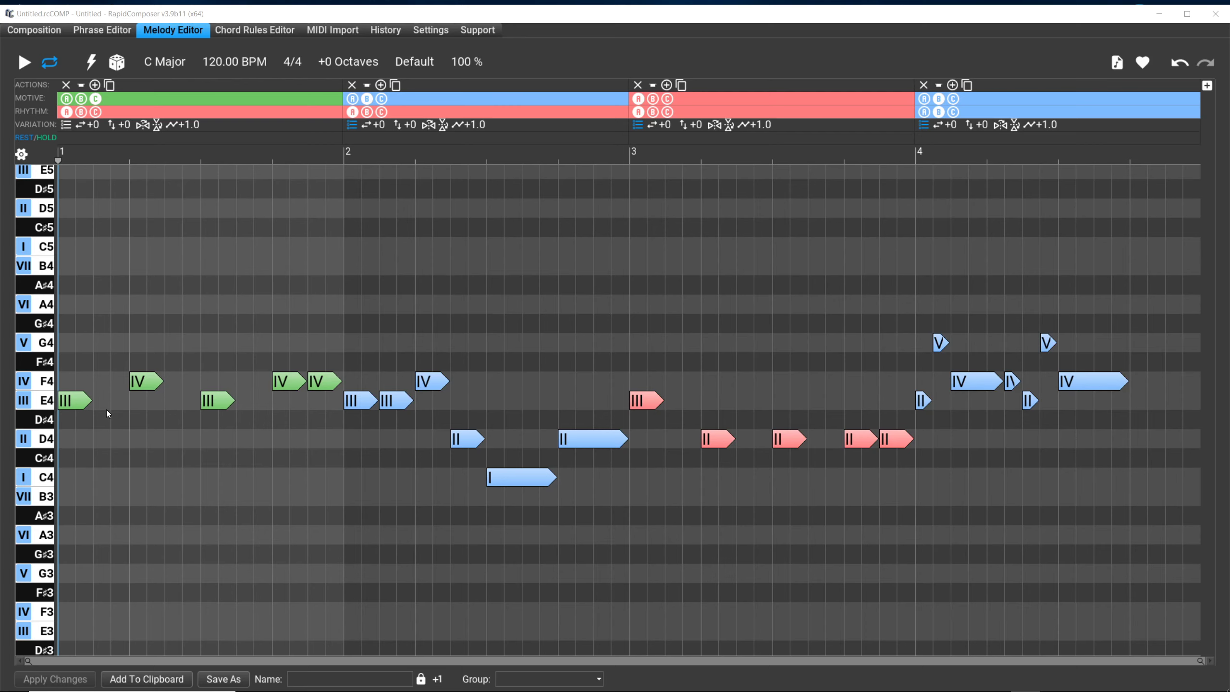
# - Set the melody's note length option to 1/4, and start and stop playback to hear it
pyautogui.moveTo(97, 400); pyautogui.dragTo(127, 408)
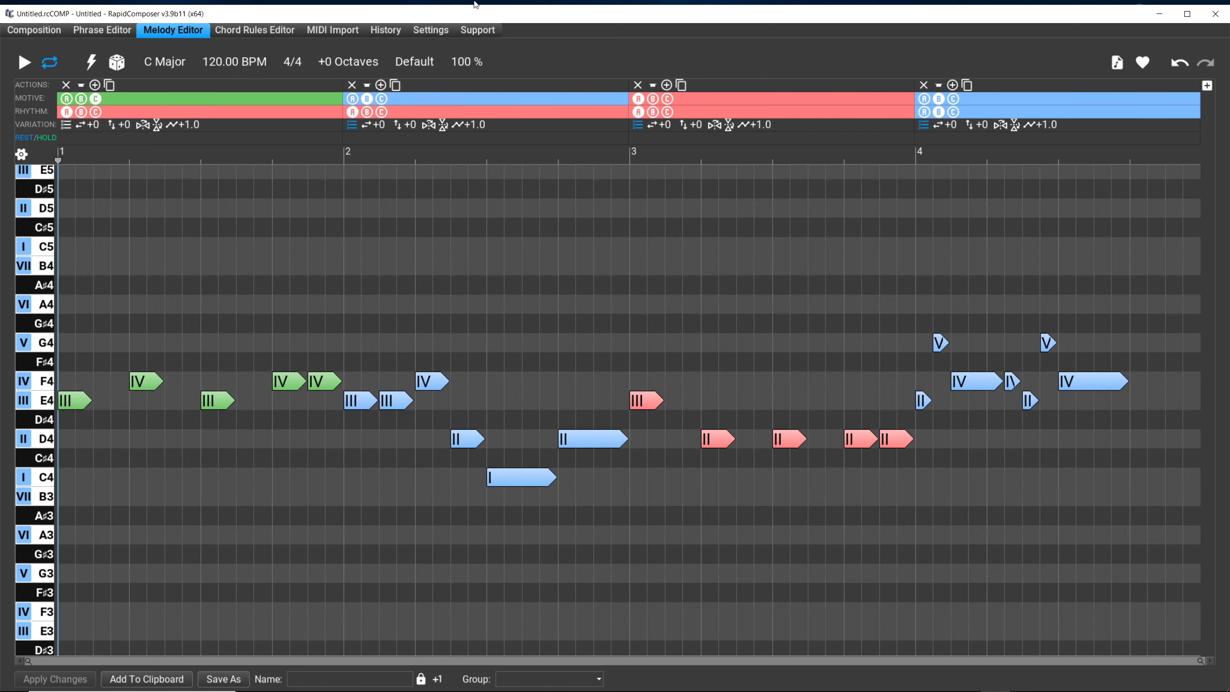
pyautogui.click(414, 62)
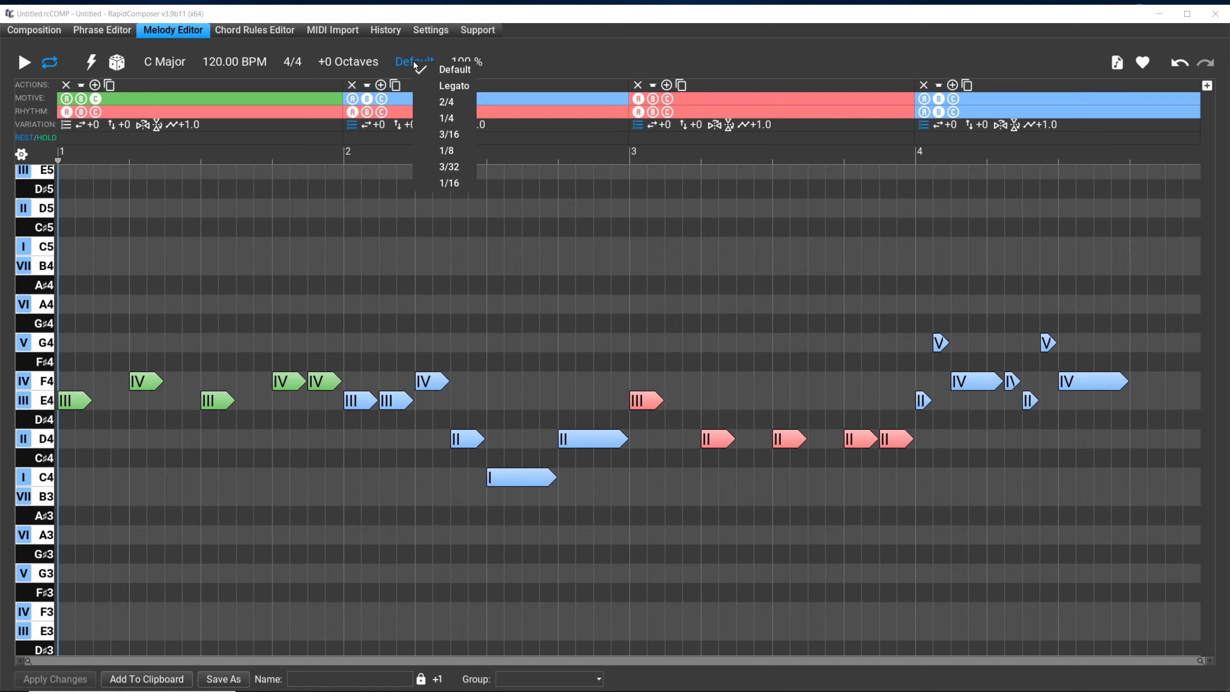
pyautogui.click(442, 118)
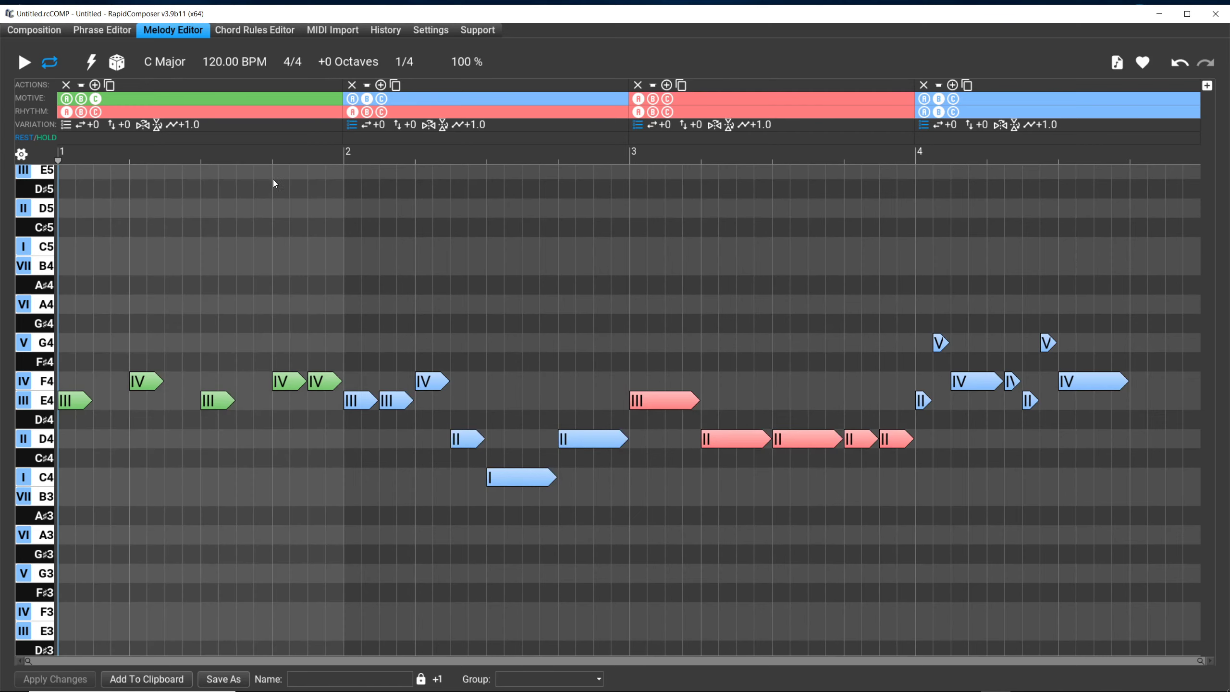
pyautogui.click(25, 64)
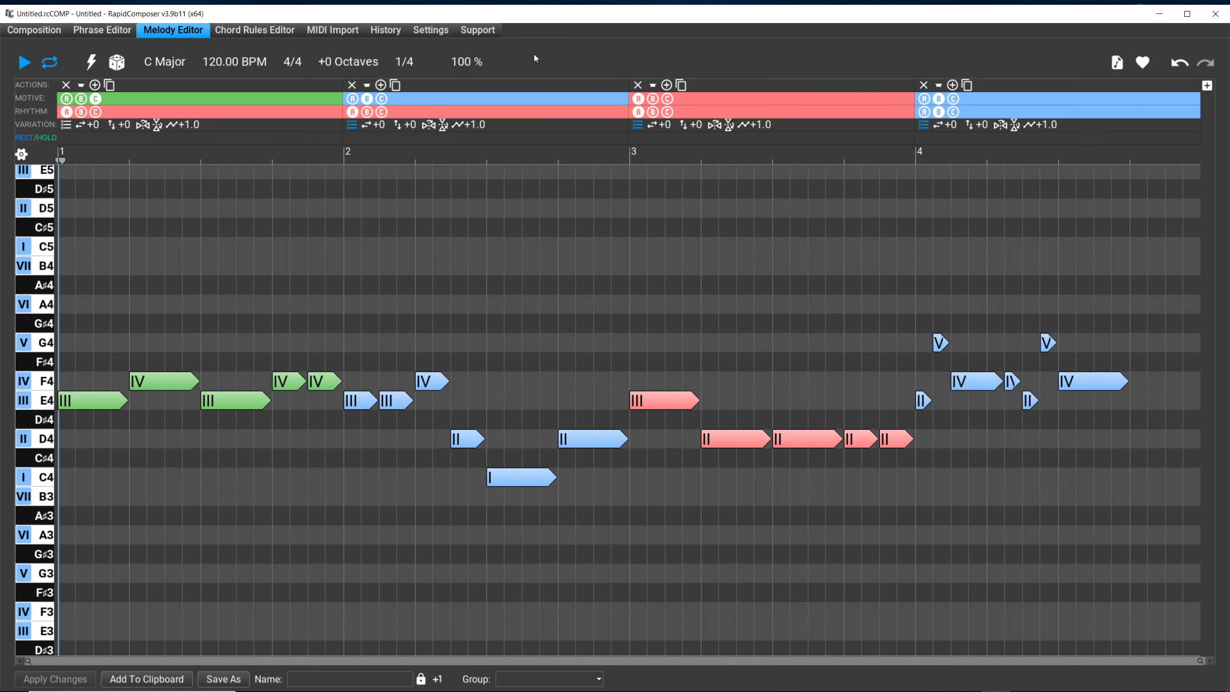
pyautogui.press('space')
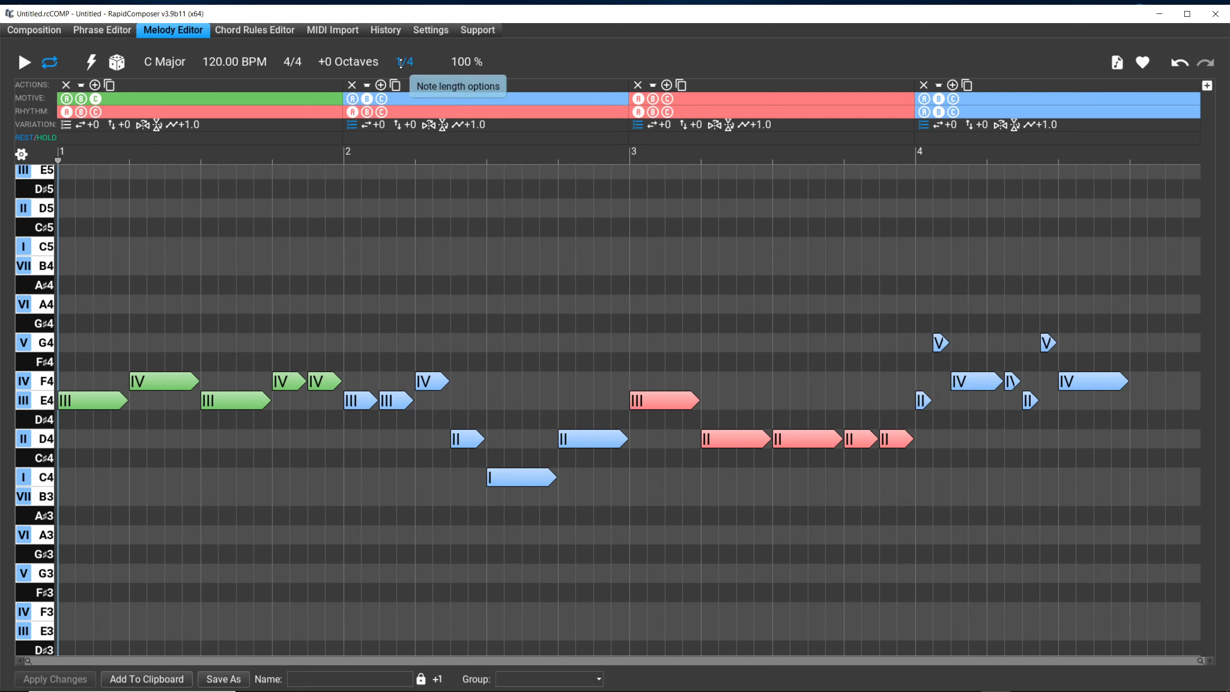
# - Try the 2/4 note length option on the melody, and return it to Default
pyautogui.click(402, 65)
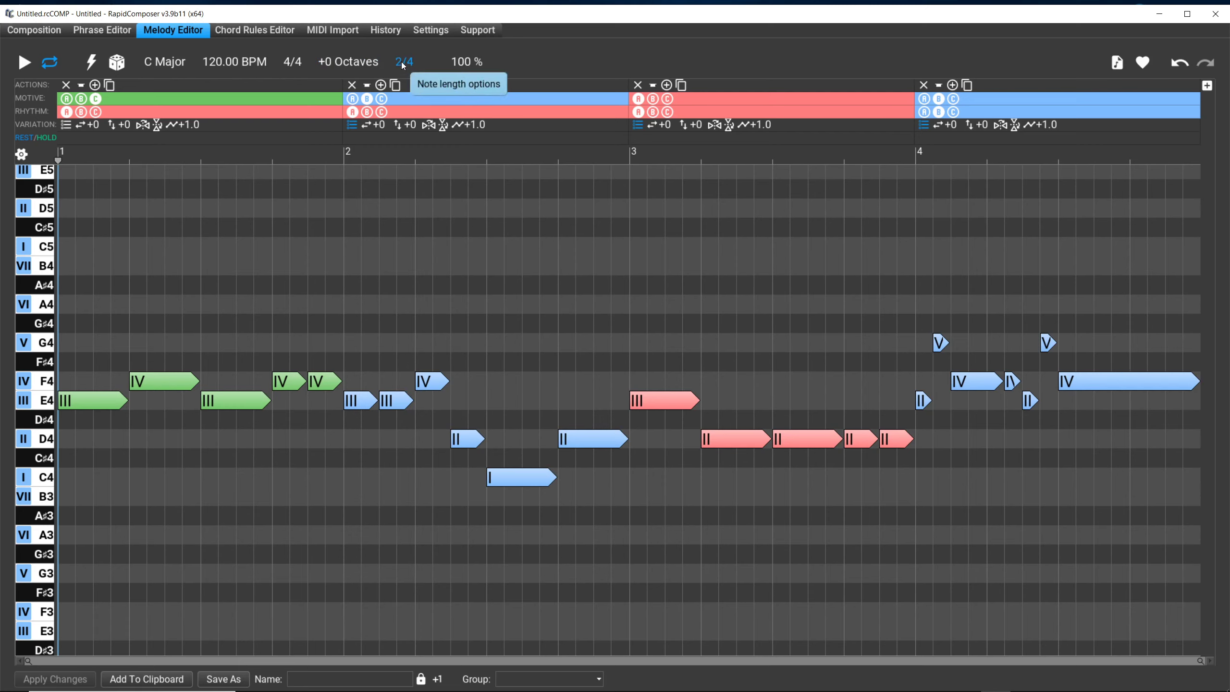
pyautogui.click(403, 65)
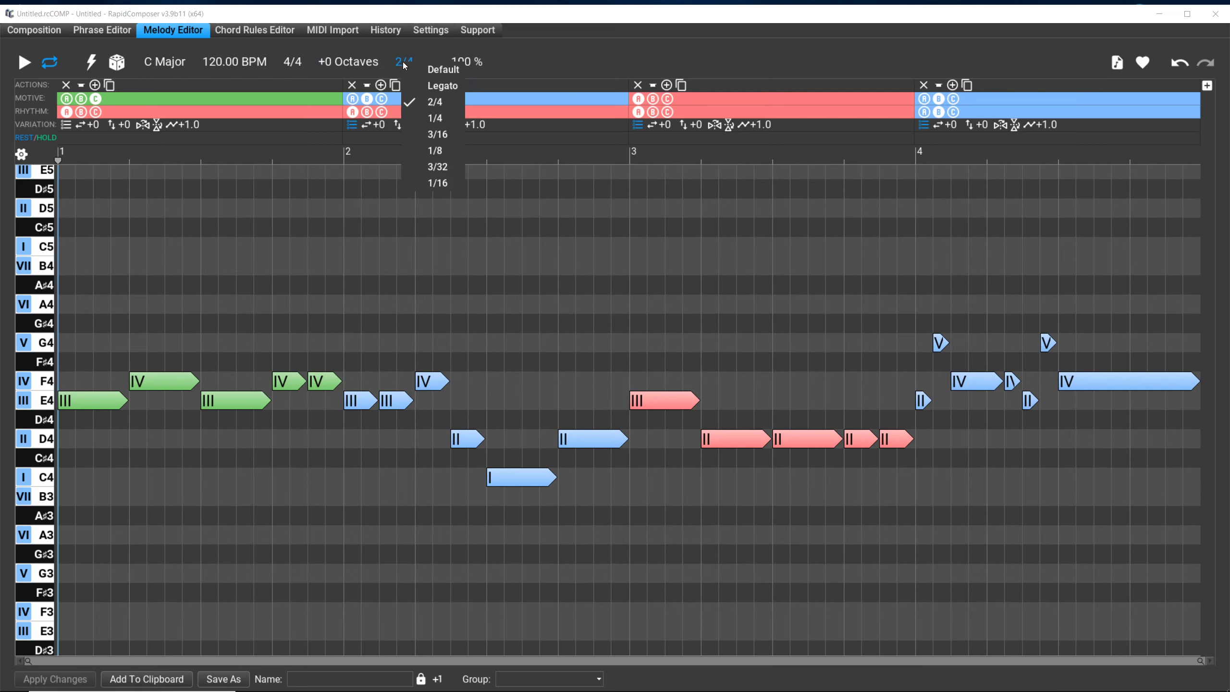
pyautogui.click(431, 73)
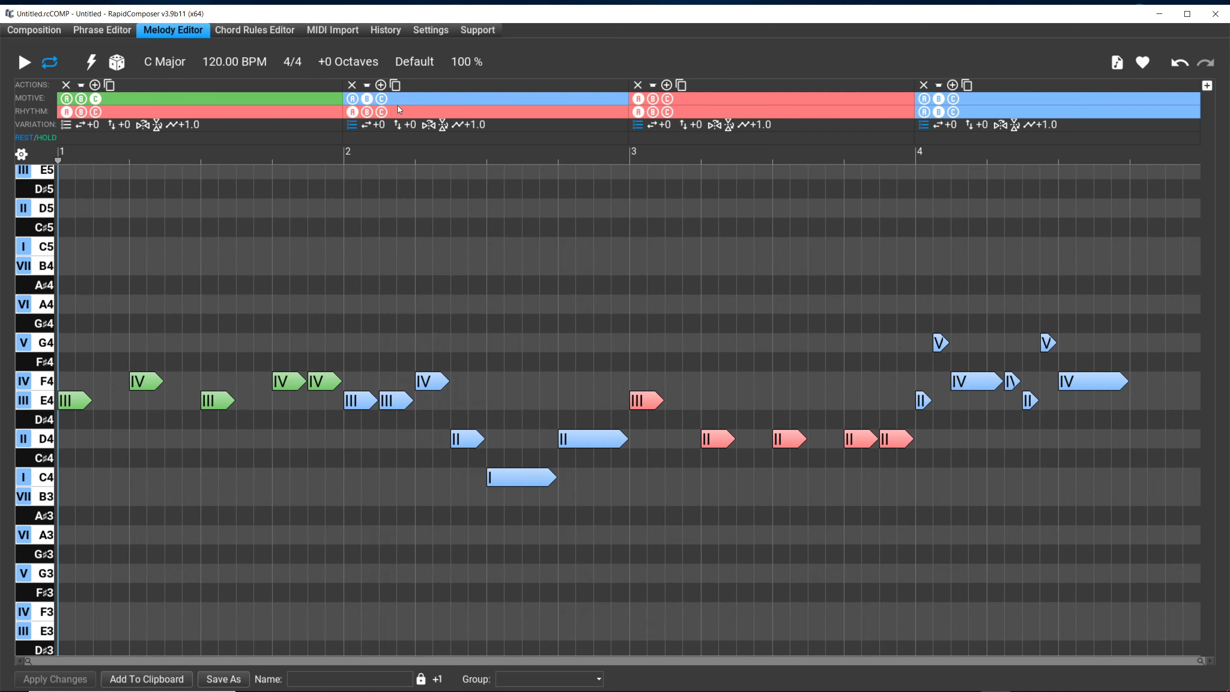
# - Set the note length option to 1/4 and shorten the first E4 note of bar 1 to a sixteenth
pyautogui.click(413, 59)
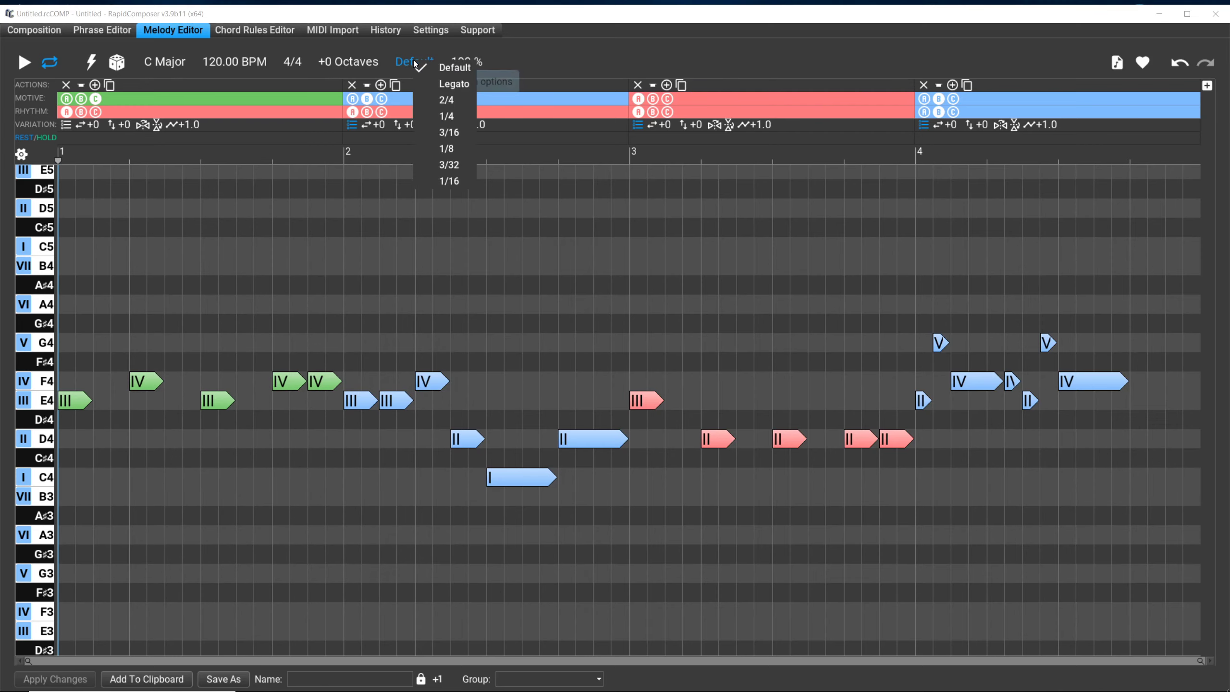
pyautogui.click(428, 121)
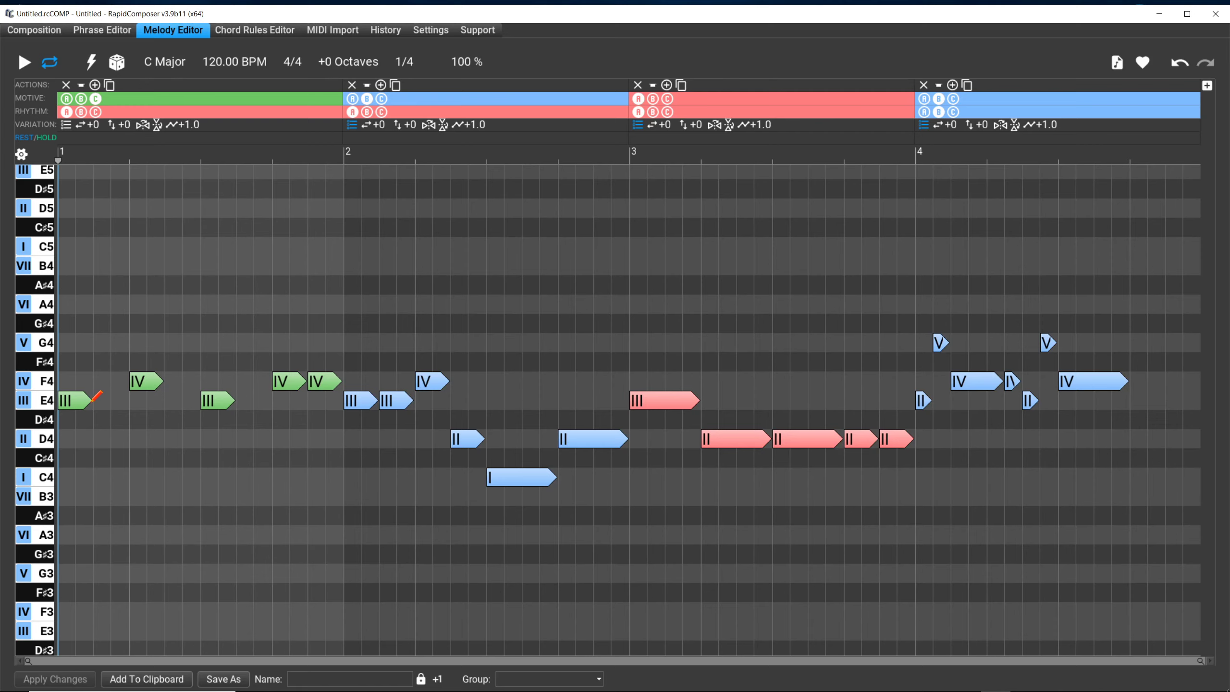
pyautogui.moveTo(93, 397); pyautogui.dragTo(76, 403)
# - Try the 1/8 and Legato note length options on the melody, and return to Default
pyautogui.click(407, 64)
pyautogui.click(446, 149)
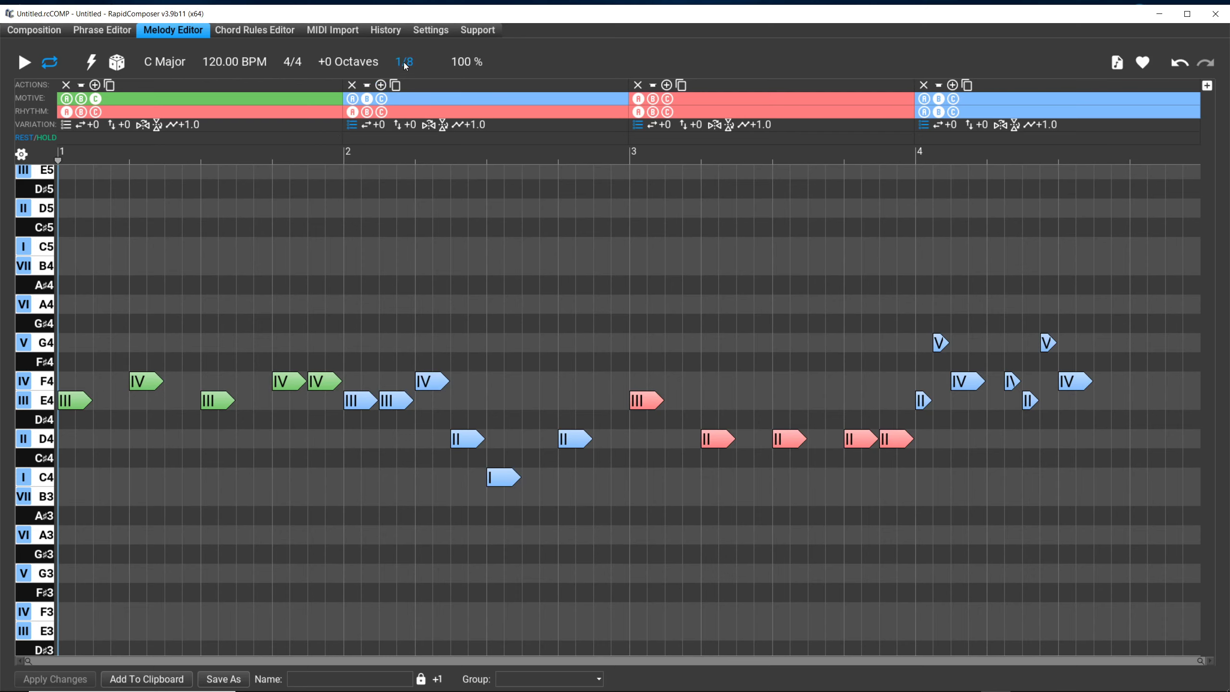
pyautogui.click(405, 65)
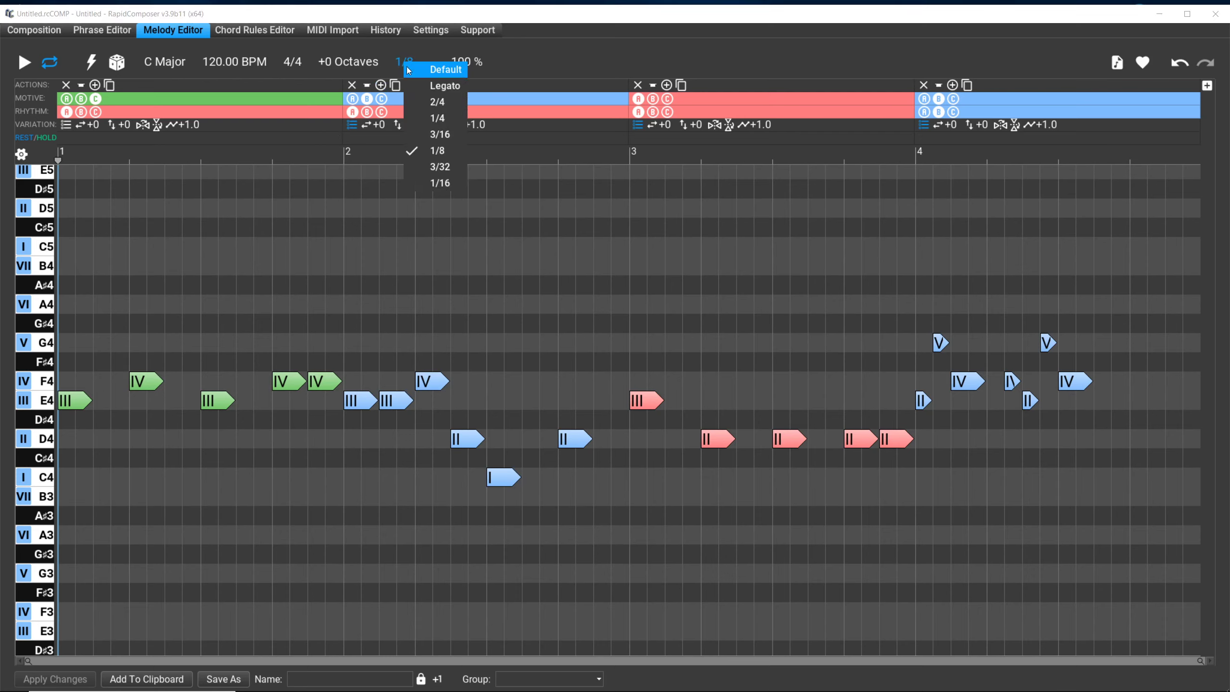
pyautogui.click(422, 87)
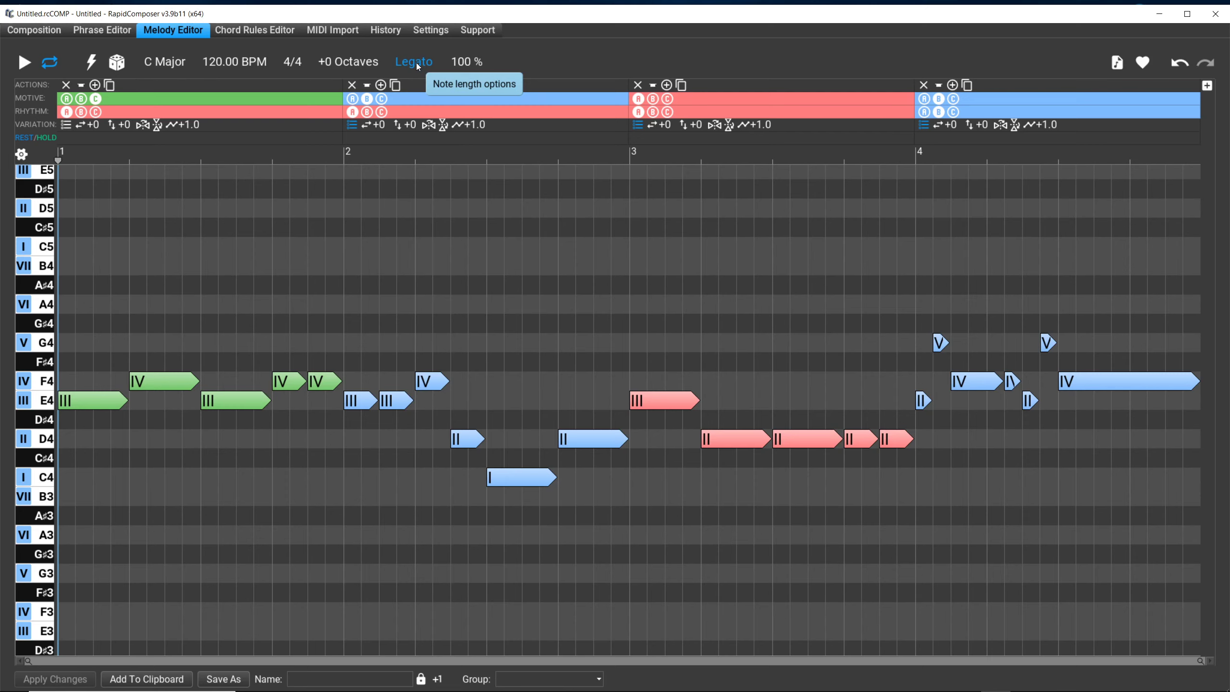
pyautogui.click(416, 63)
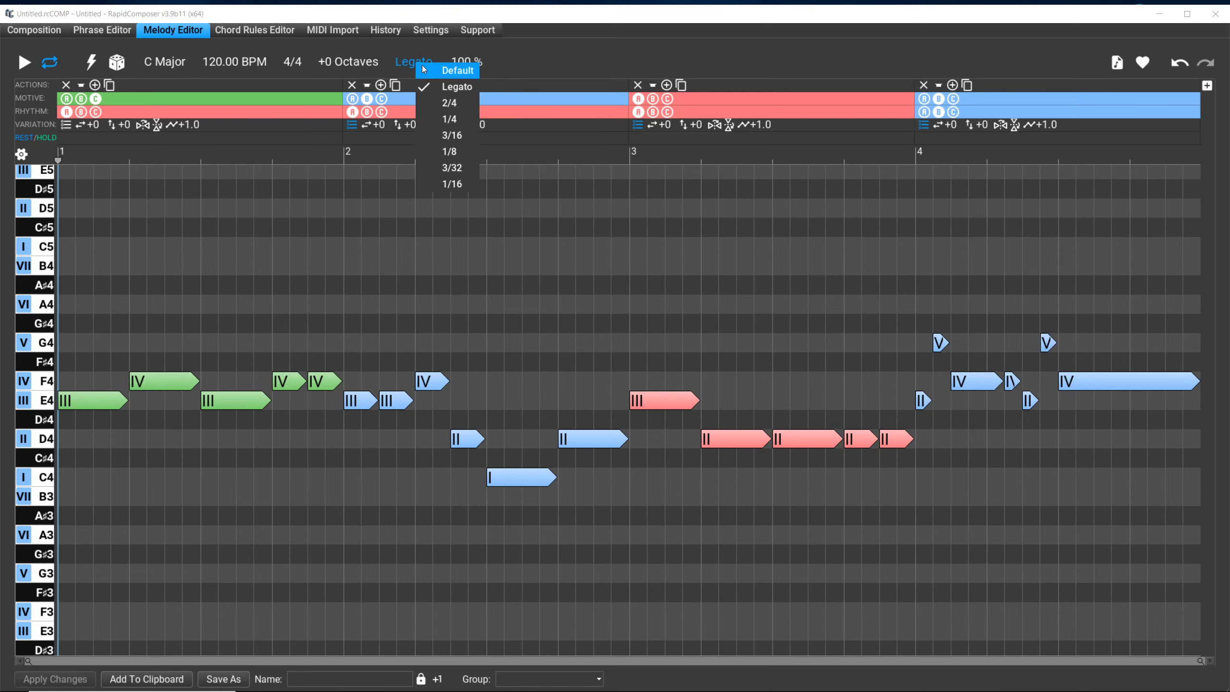
pyautogui.click(422, 70)
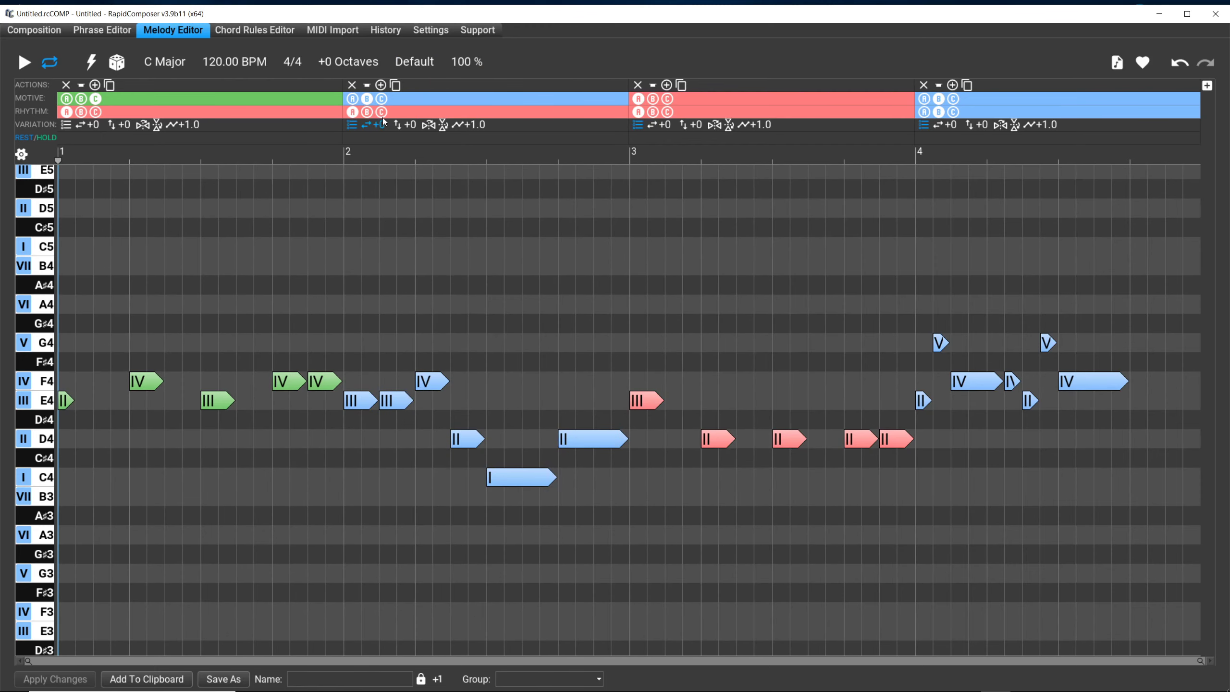
# - Try the 1/16 note length option on the melody, followed by 1/4
pyautogui.click(413, 68)
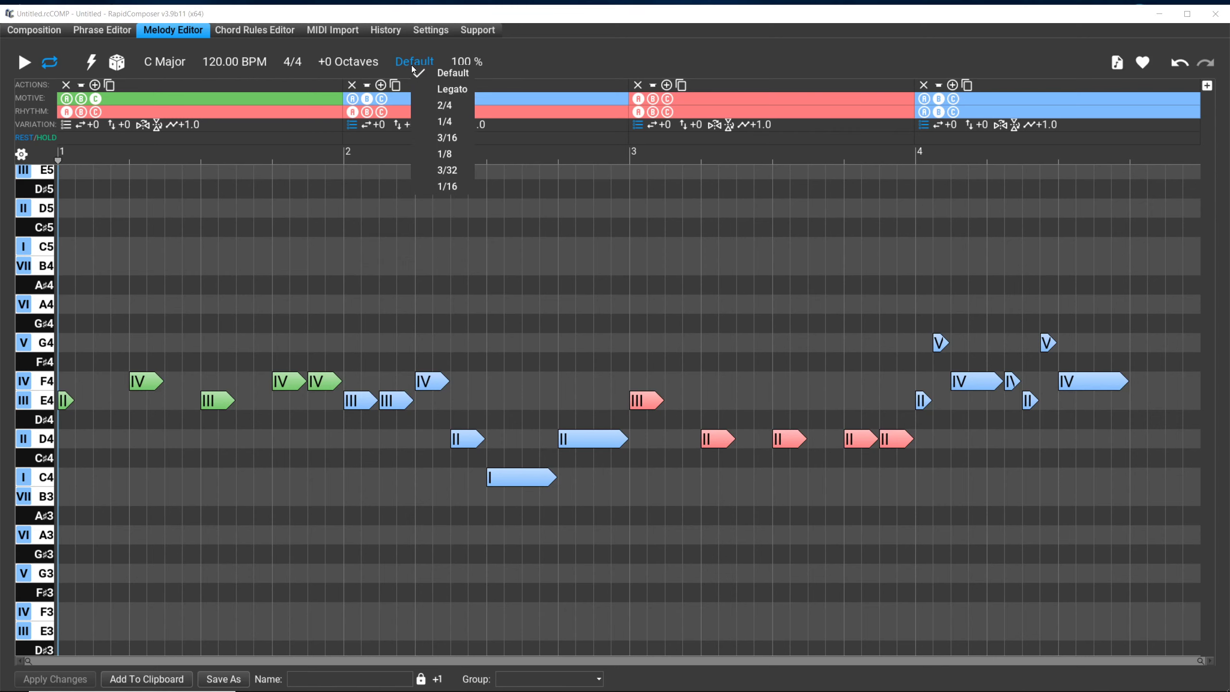
pyautogui.click(442, 187)
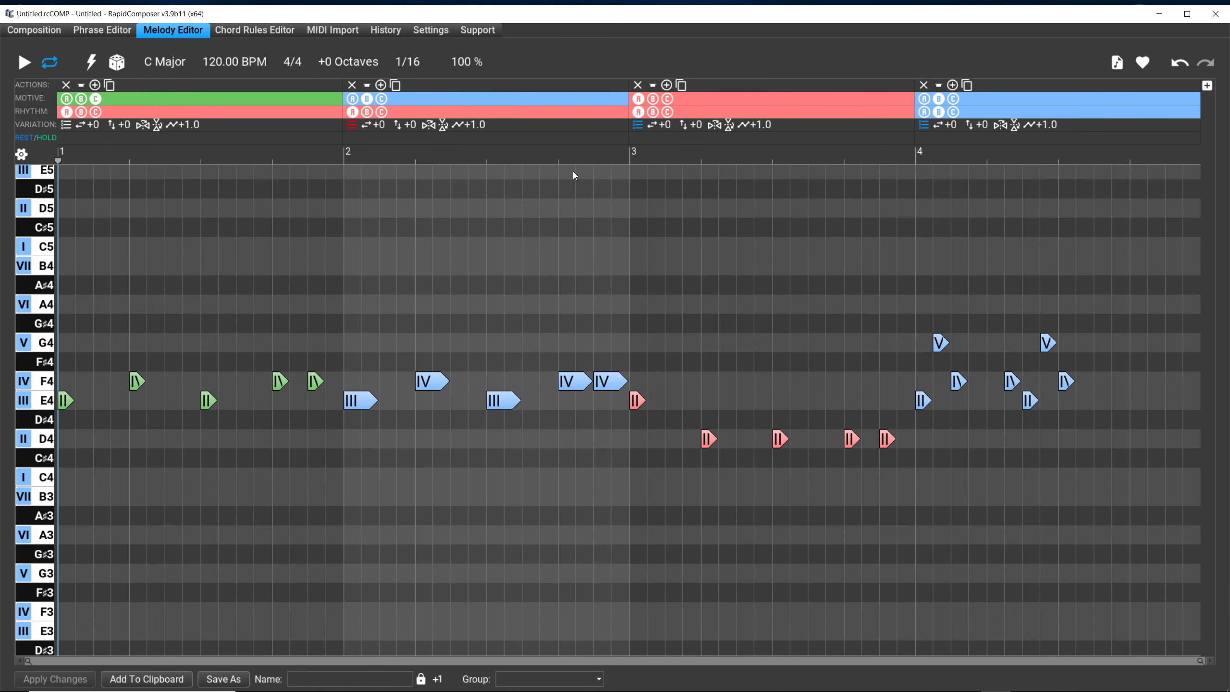
pyautogui.click(416, 66)
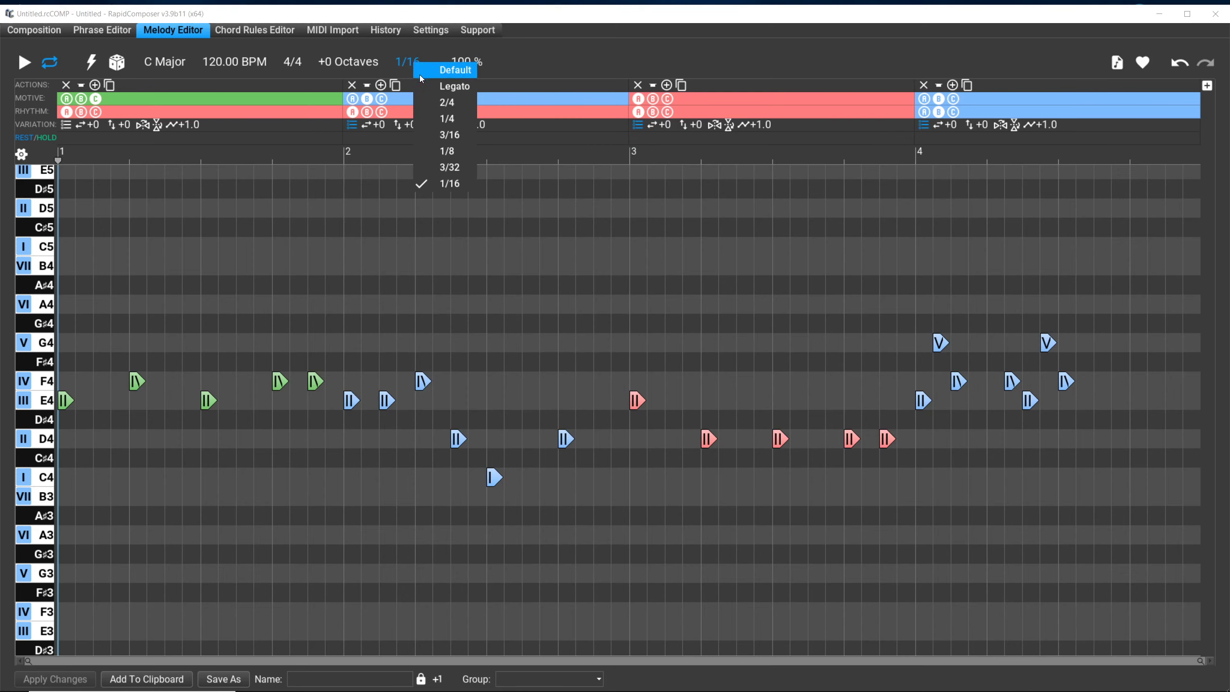
pyautogui.click(429, 125)
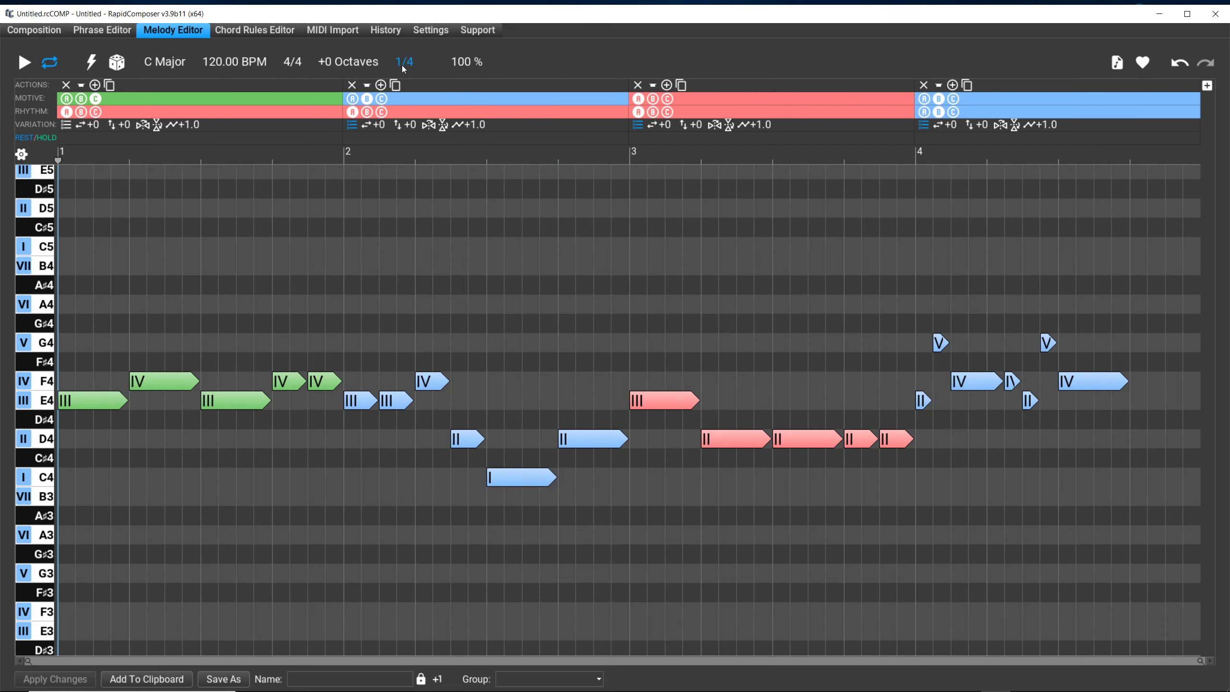
# - Restore the Default note length option and play part of the melody
pyautogui.click(403, 63)
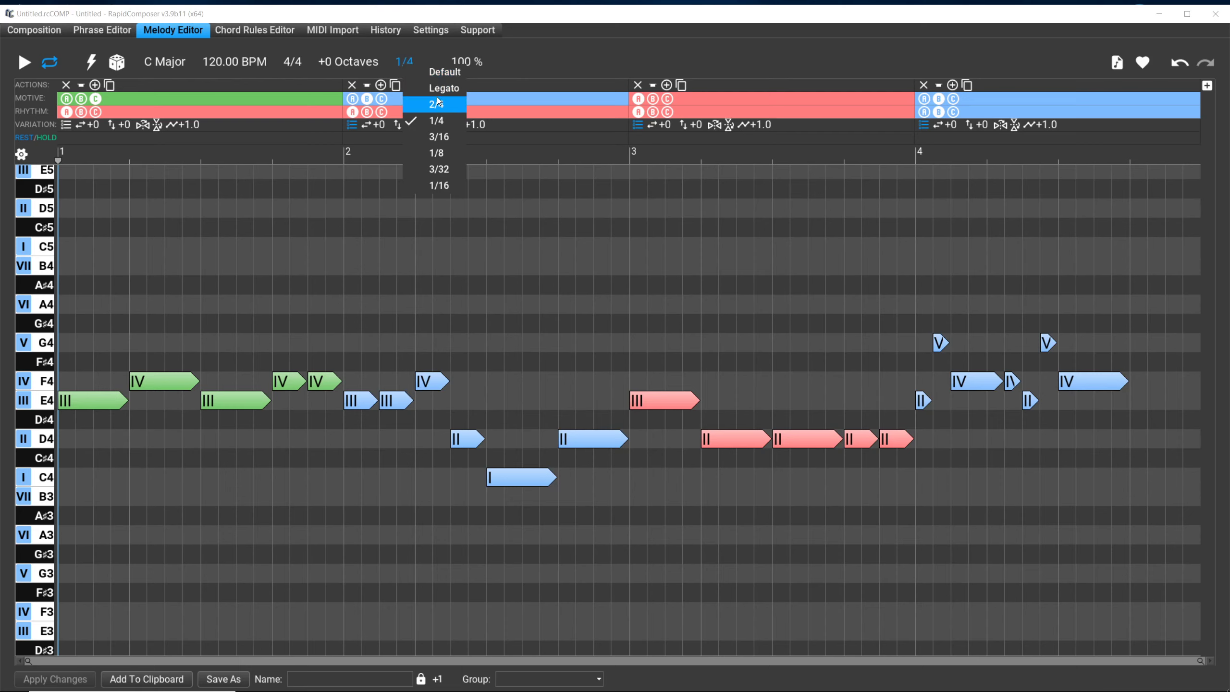
pyautogui.click(441, 72)
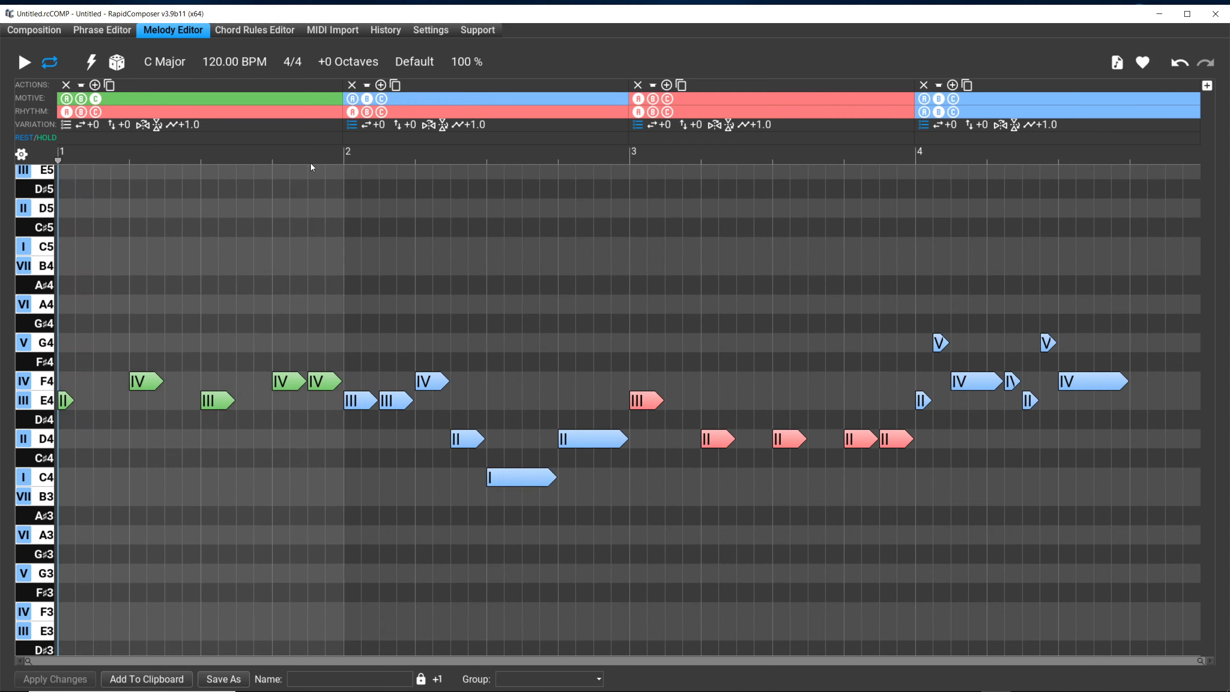
pyautogui.press('space')
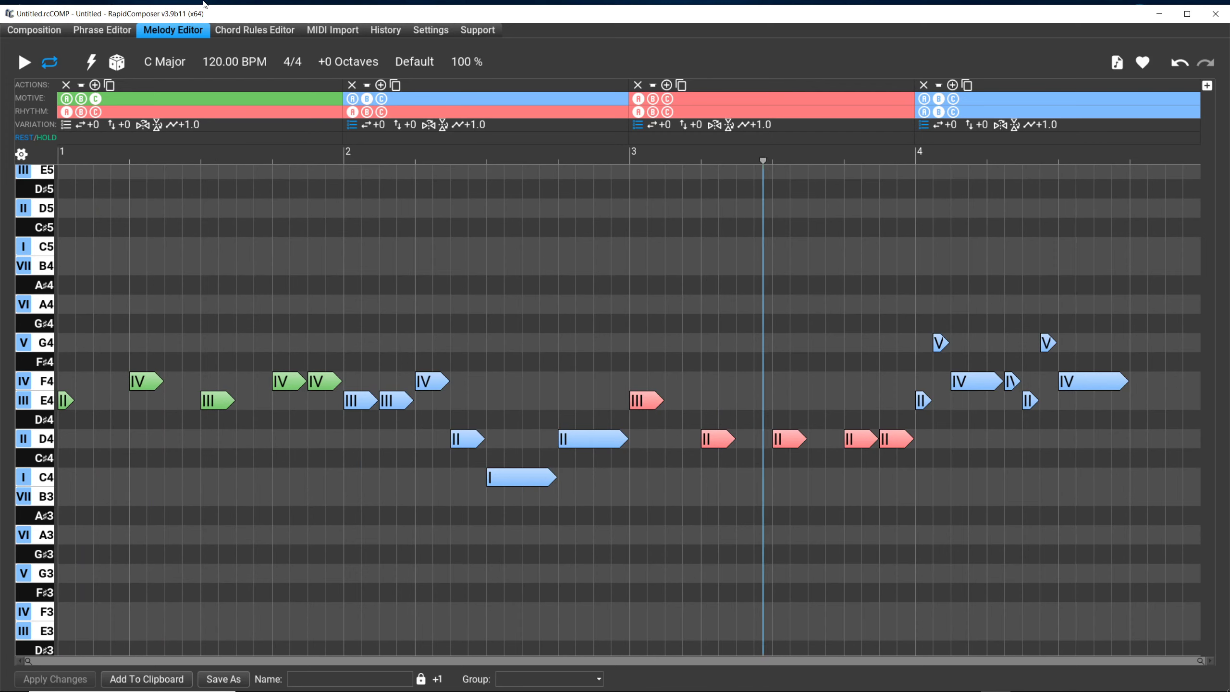
pyautogui.press('space')
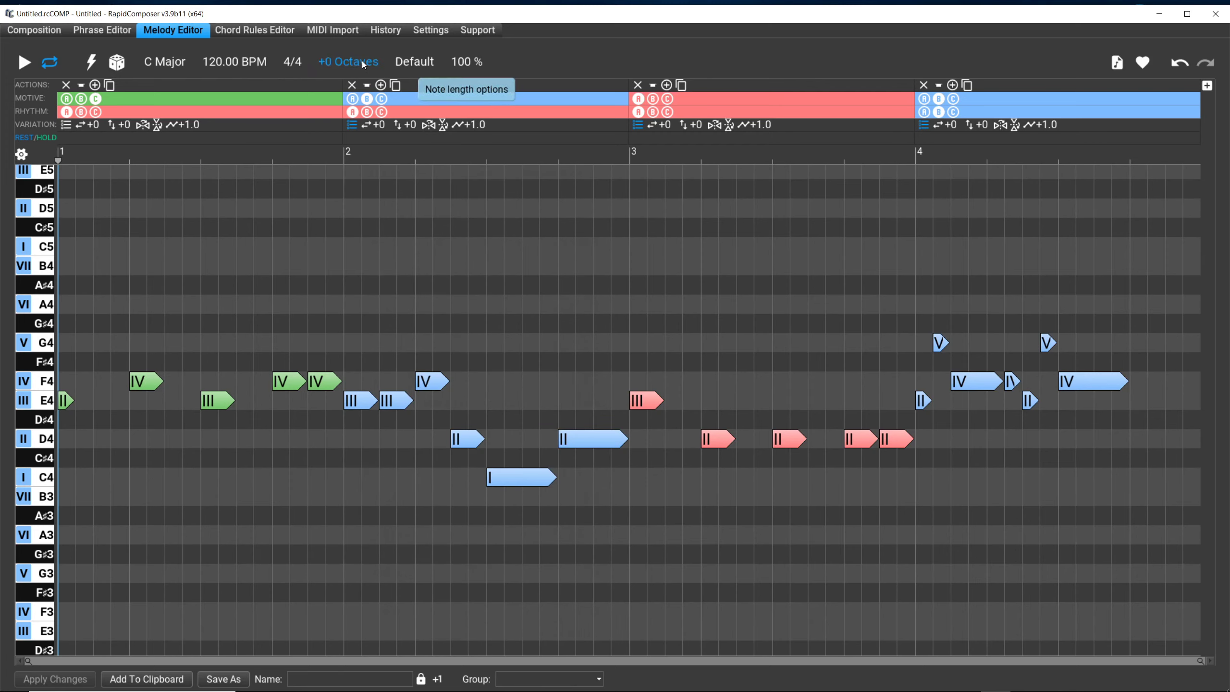
# - Set the note length option to 1/4 and place the playhead at the start of bar 3
pyautogui.click(419, 65)
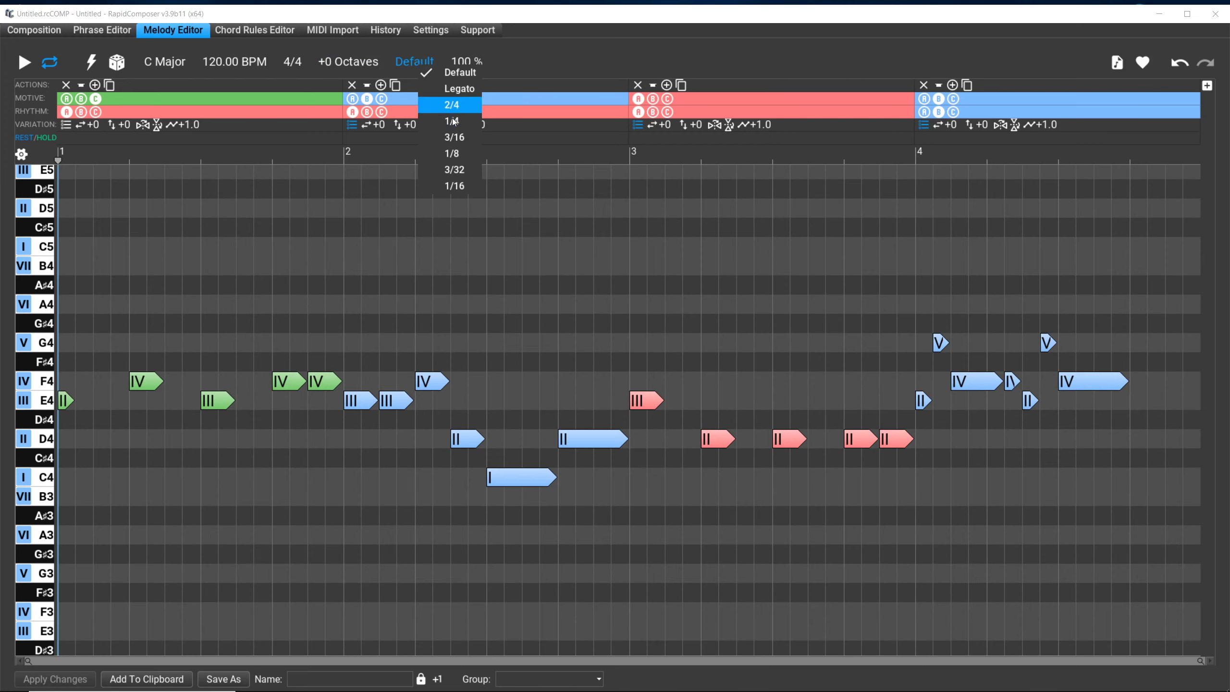
pyautogui.click(438, 105)
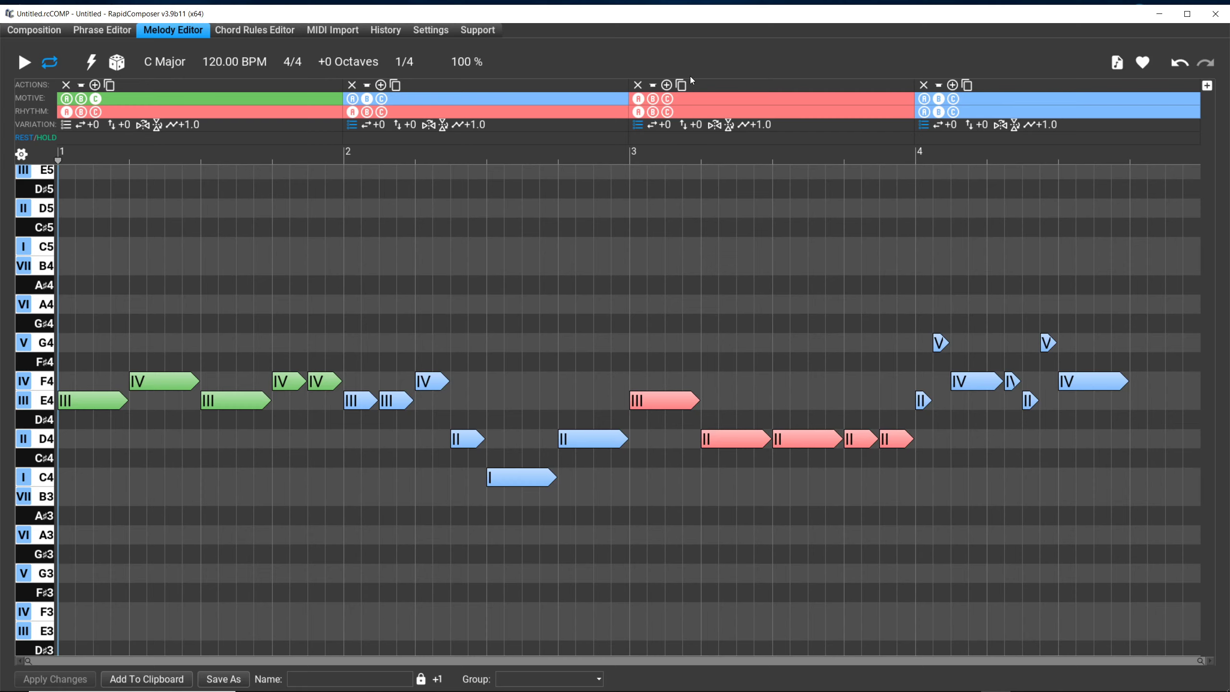
pyautogui.click(631, 204)
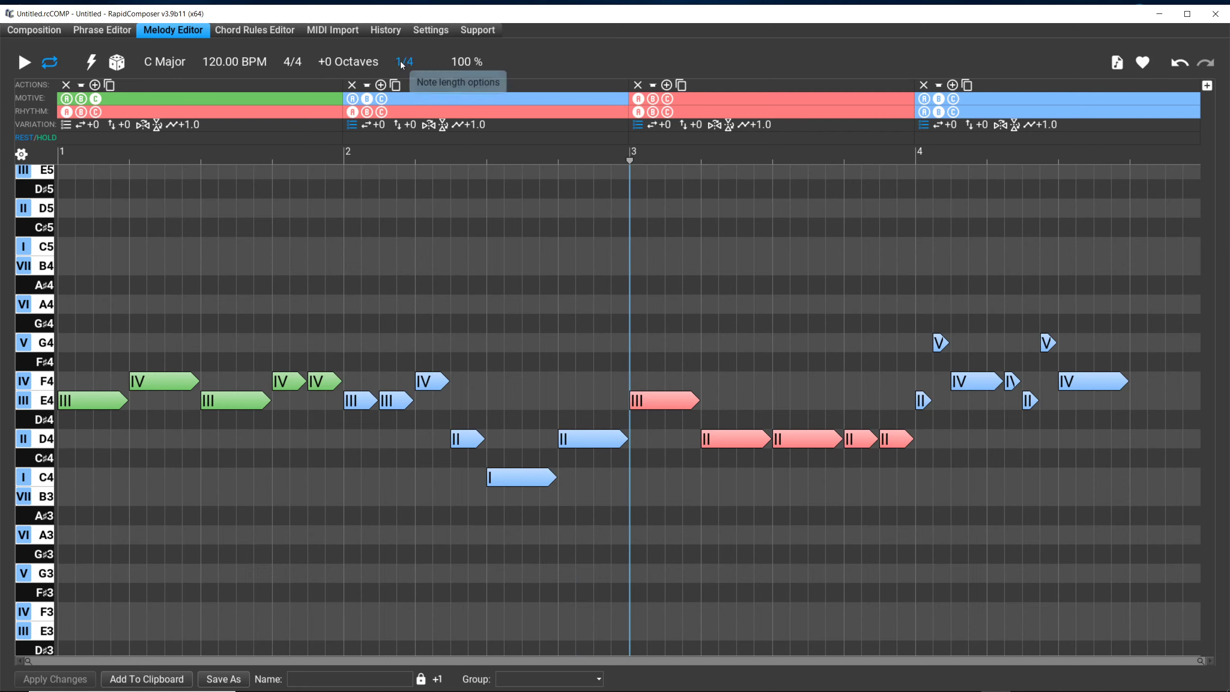
# - Switch the note length option to Legato, and return it to Default
pyautogui.click(402, 63)
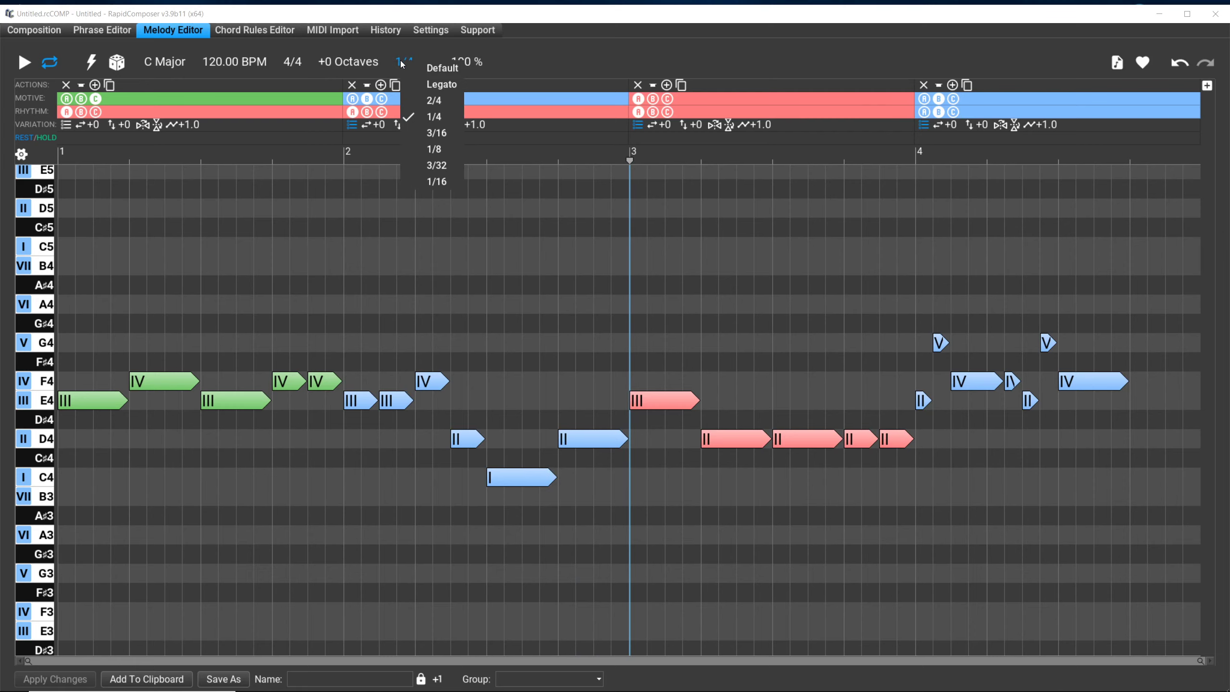
pyautogui.click(429, 84)
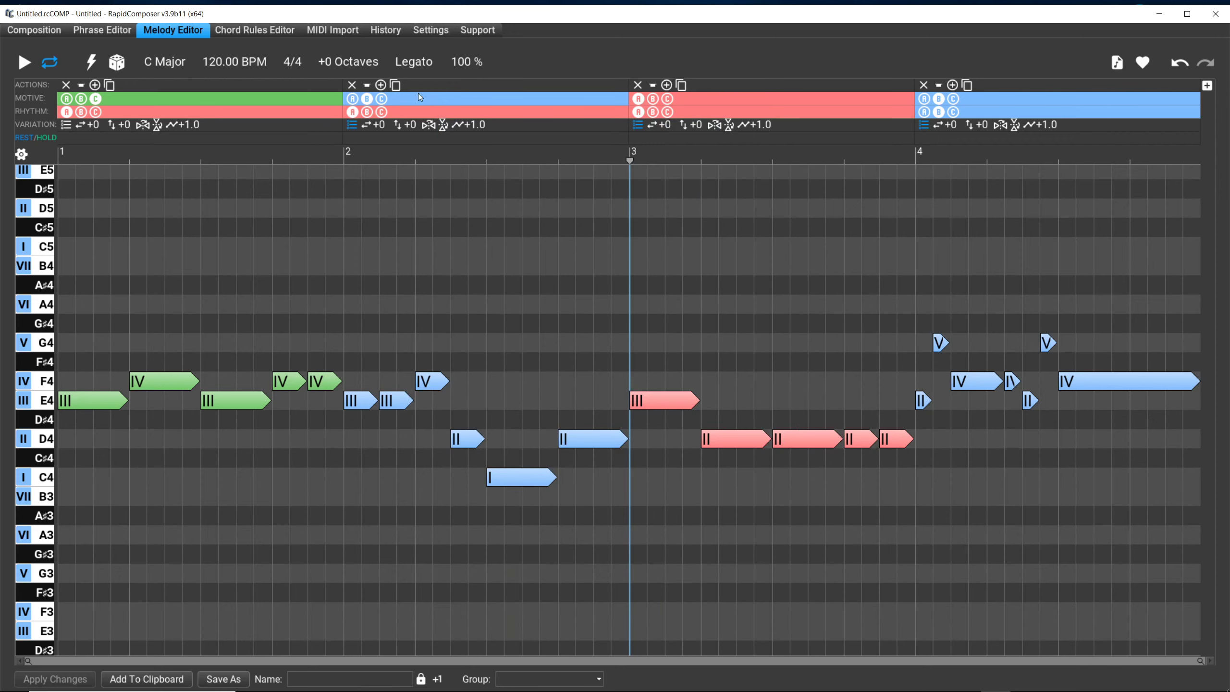
pyautogui.click(417, 63)
pyautogui.click(432, 69)
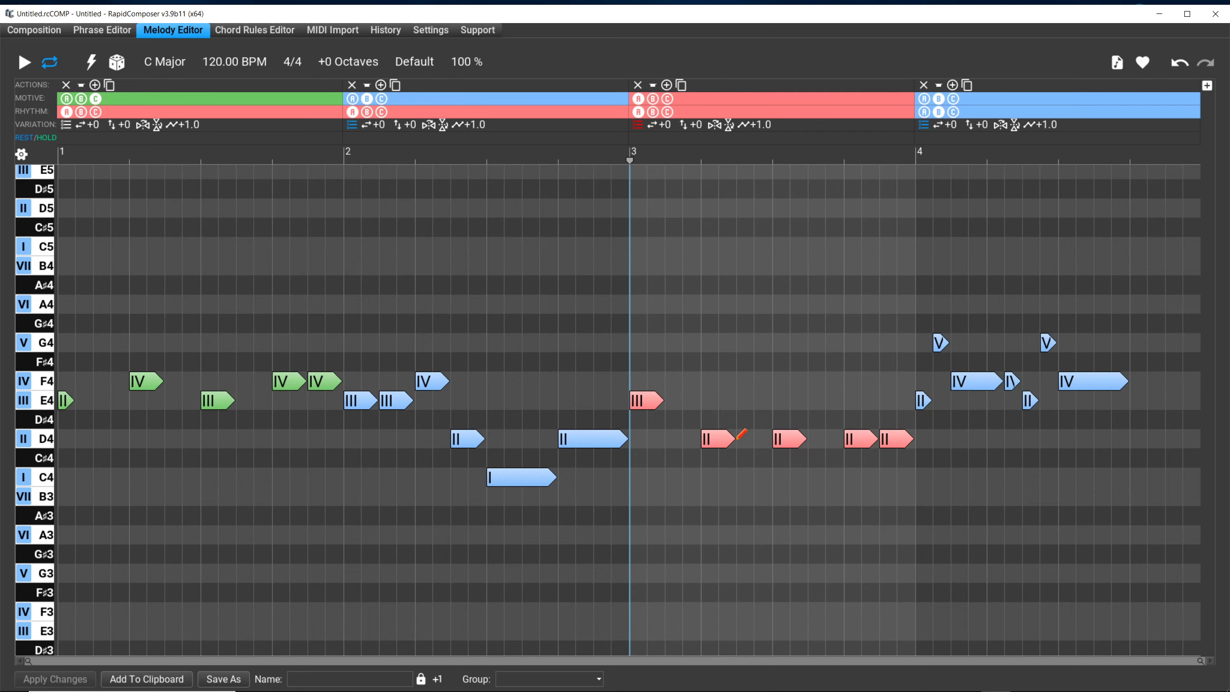
# - Stretch the first D4 note of bar 3 to a quarter note and shorten it back to an eighth
pyautogui.moveTo(741, 433); pyautogui.dragTo(769, 443)
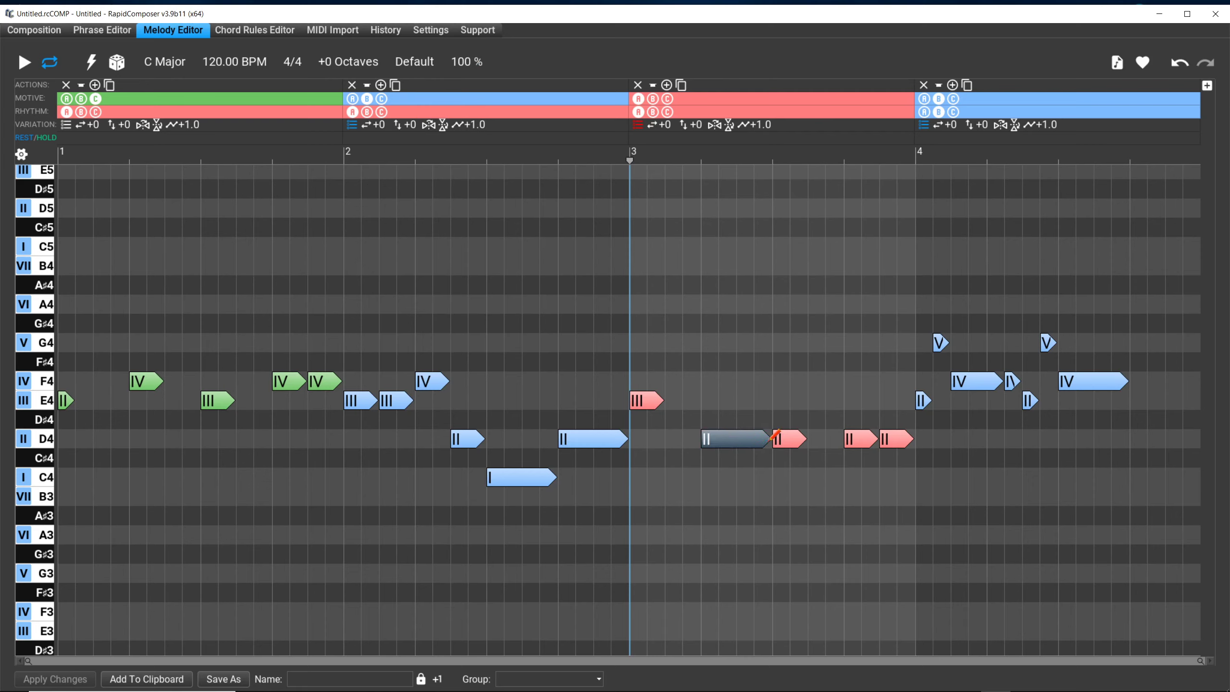
pyautogui.moveTo(773, 439); pyautogui.dragTo(739, 445)
pyautogui.moveTo(806, 439)
pyautogui.mouseDown()
pyautogui.moveTo(895, 439)
pyautogui.moveTo(811, 441)
pyautogui.mouseUp()
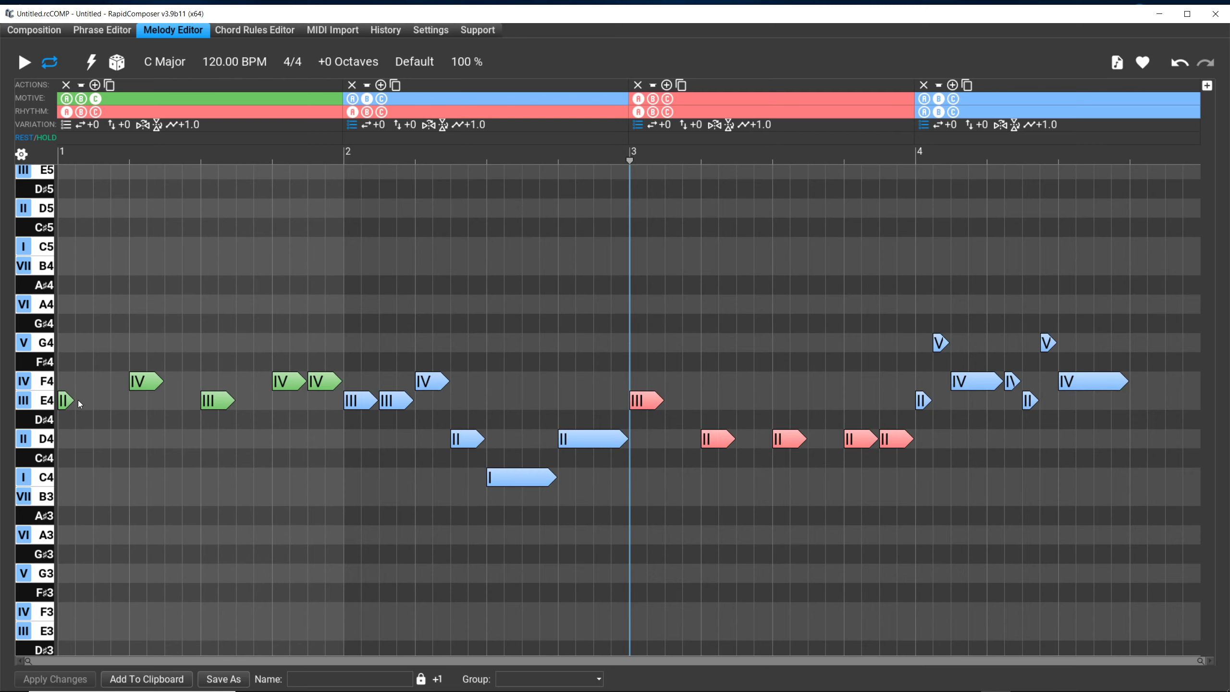
# - Lengthen the first E4 note of bar 1 to an eighth, and stretch bar 3's first D4 note and return it to an eighth
pyautogui.moveTo(77, 399); pyautogui.dragTo(121, 402)
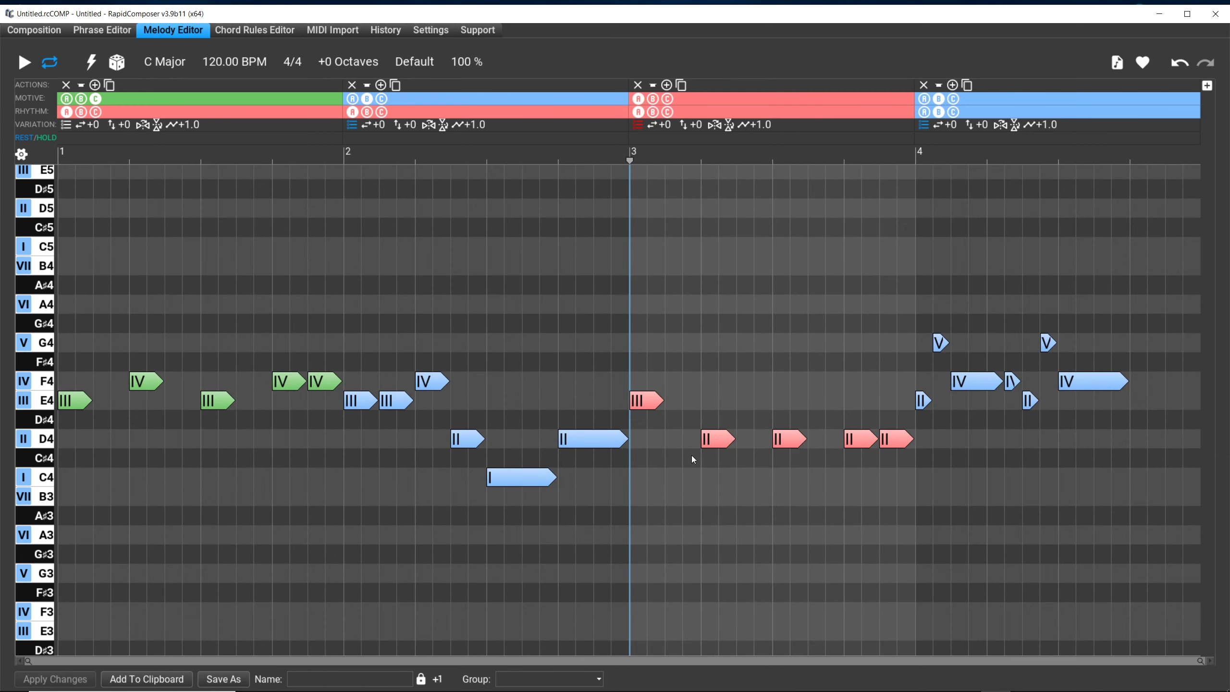
pyautogui.moveTo(735, 438); pyautogui.dragTo(762, 438)
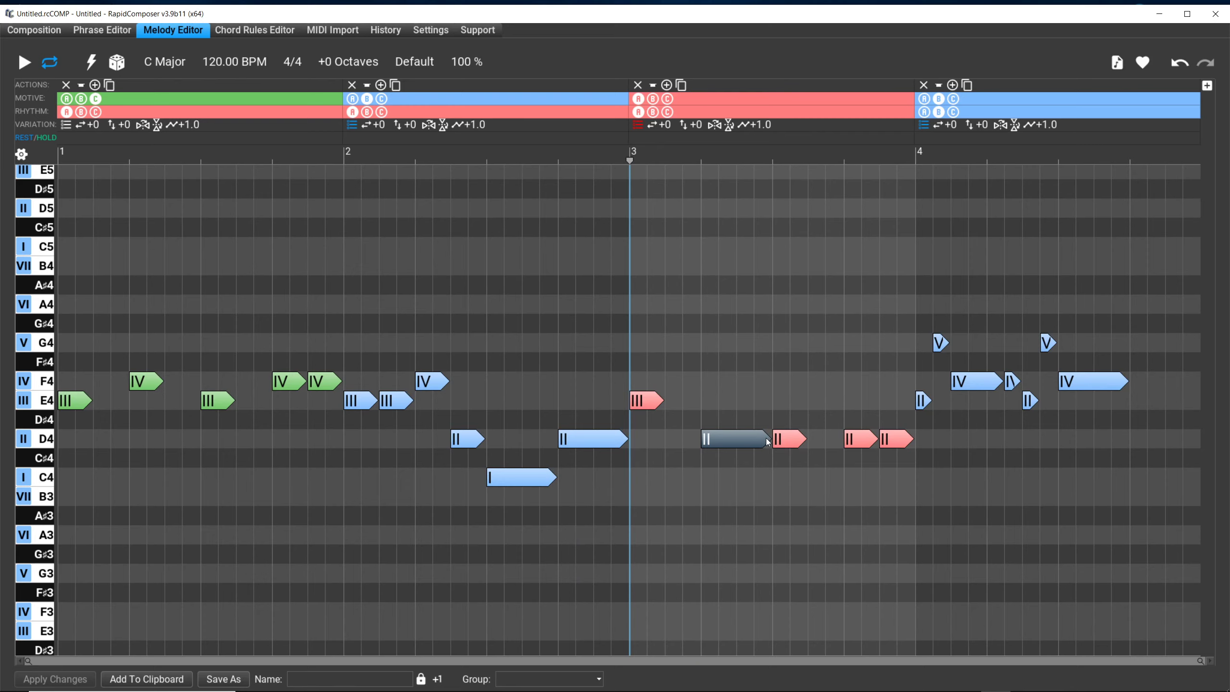
pyautogui.moveTo(764, 439); pyautogui.dragTo(742, 437)
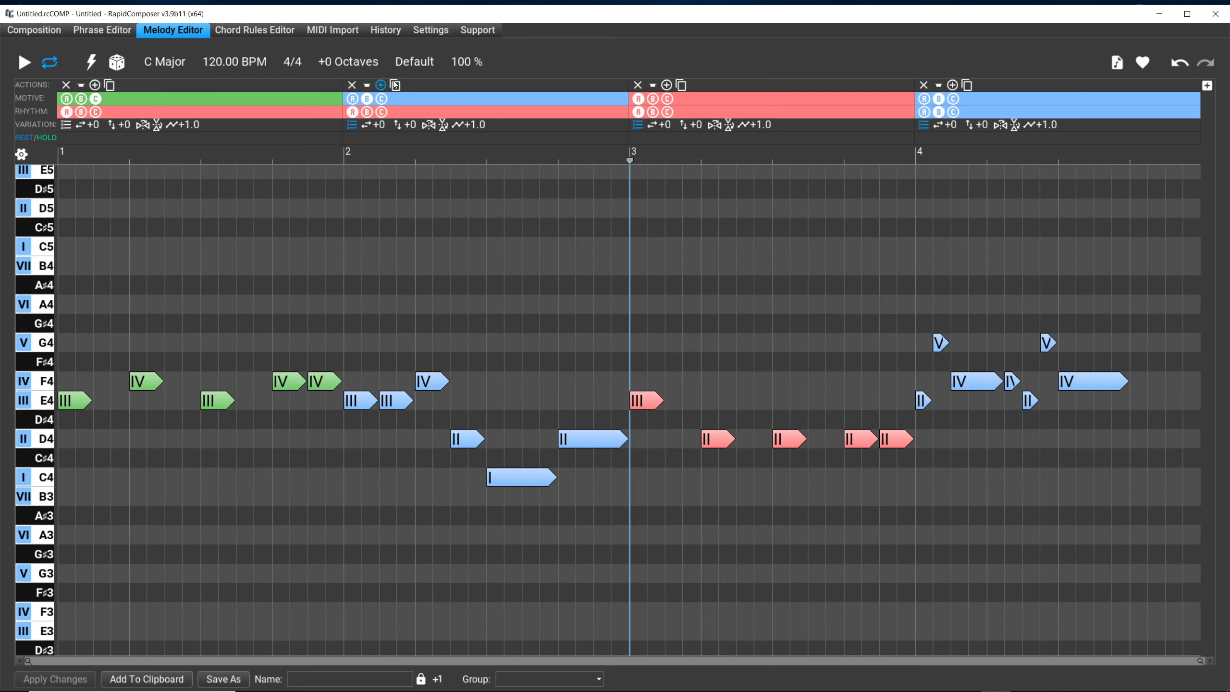
# - Set the note length option for the whole melody to 1/4
pyautogui.click(416, 64)
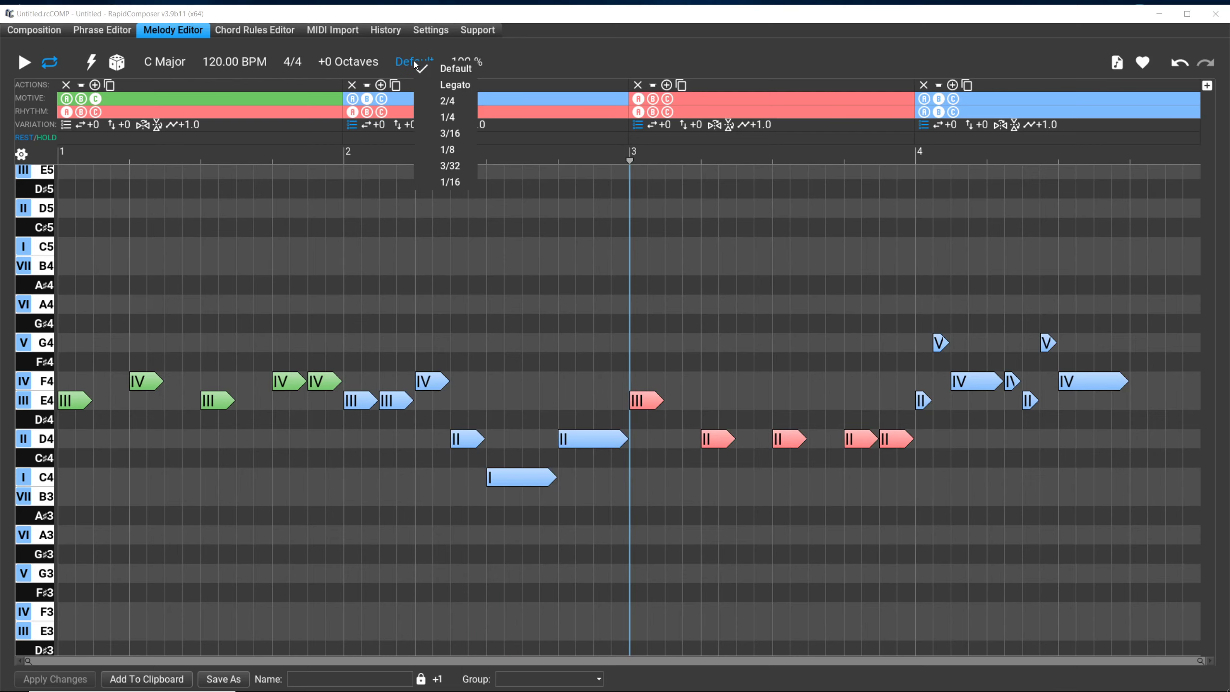
pyautogui.click(436, 115)
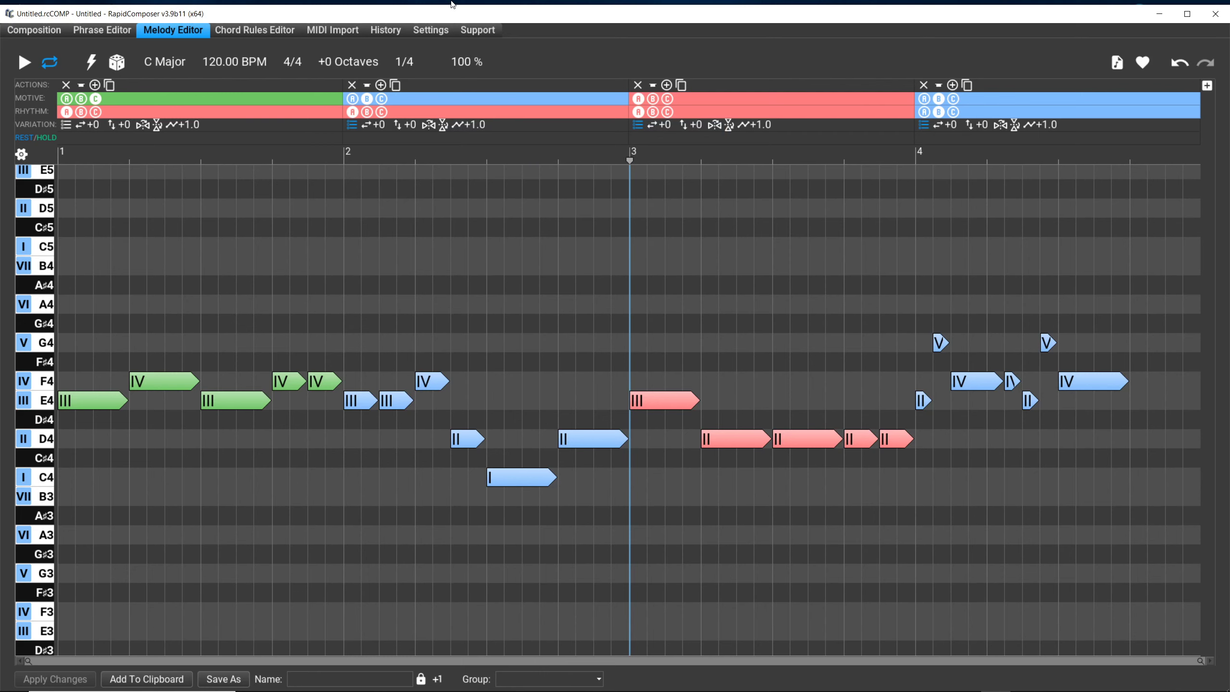